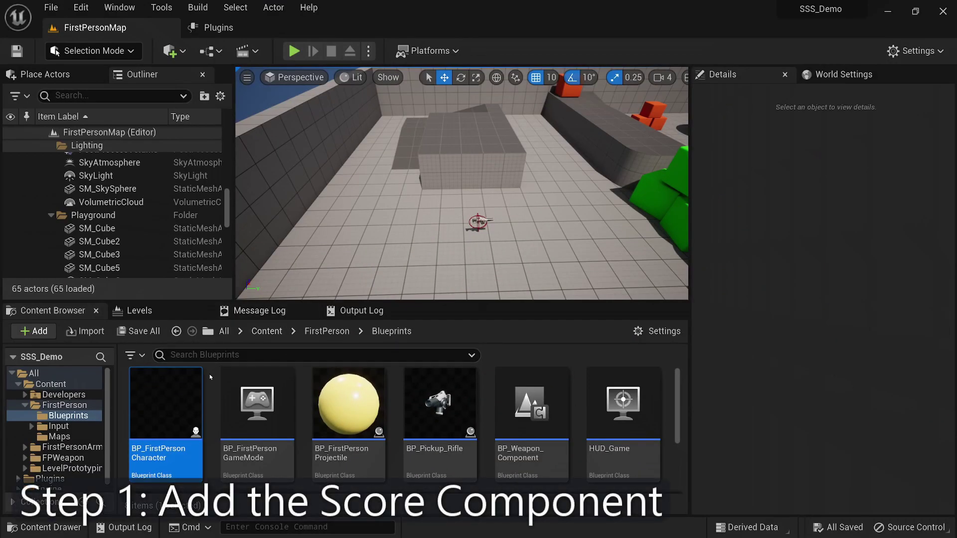
Browse the Content Browser's FirstPerson Blueprints folder to locate BP_FirstPersonCharacter.
mouse_move(174, 425)
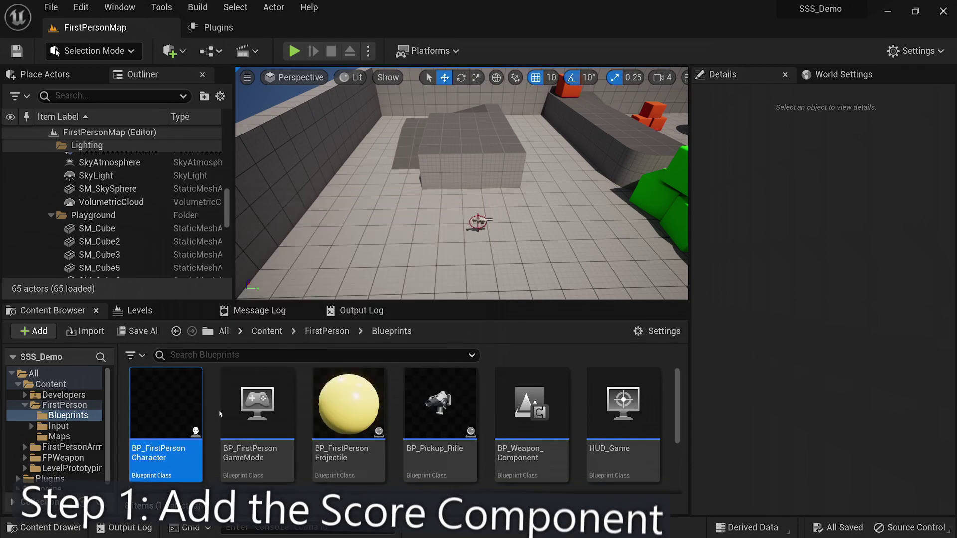
left_click_drag(675, 403, 675, 448)
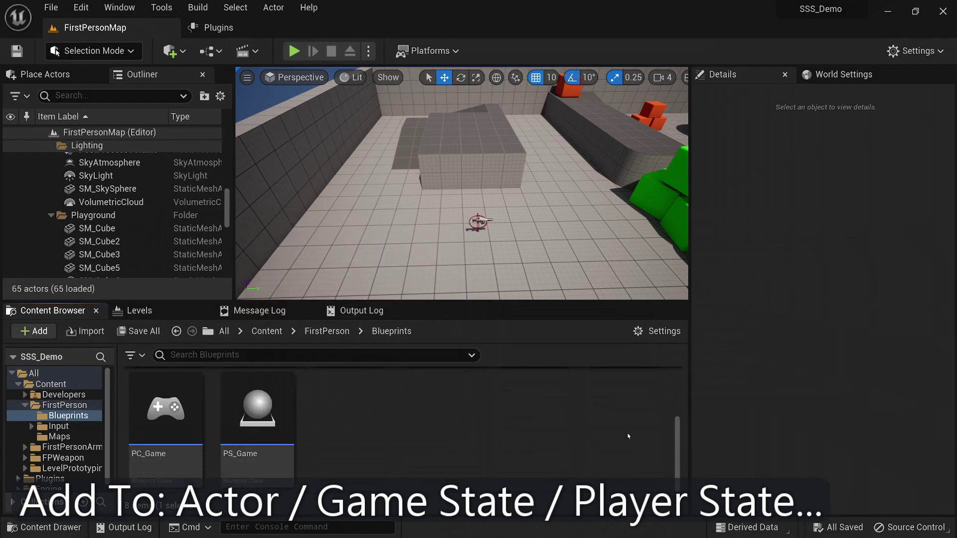
scroll(679, 442, "up", 3)
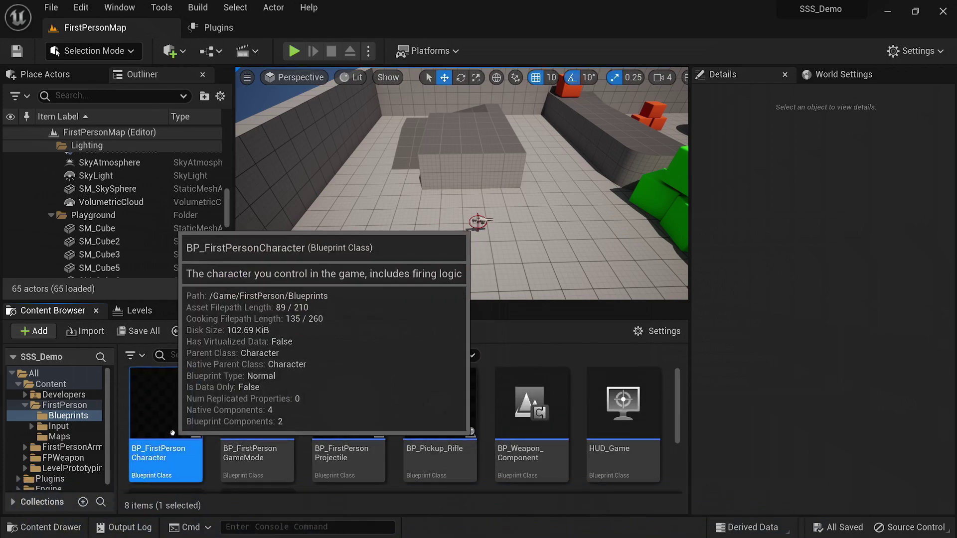
Open BP_FirstPersonCharacter and add a Score Component, keeping the default name C3_SSS_Score.
double_click(166, 416)
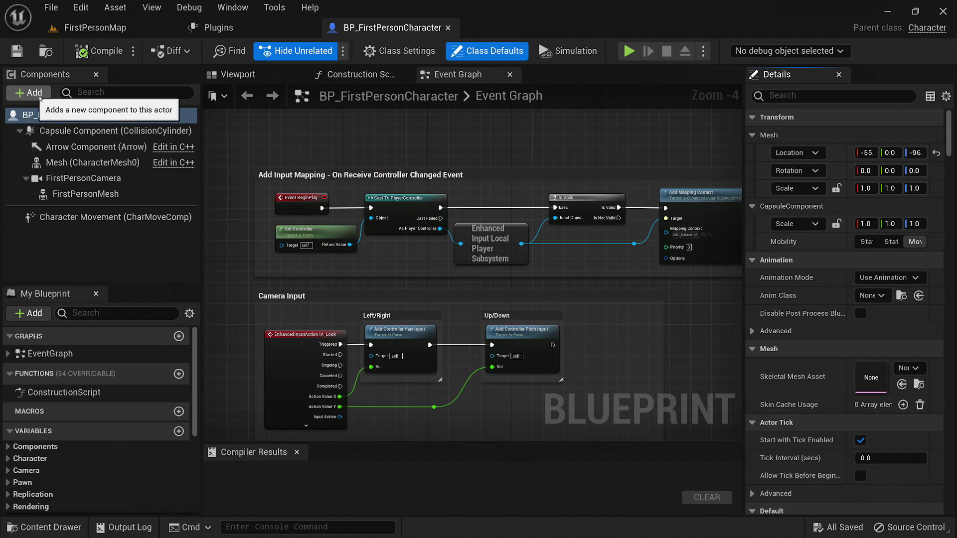
left_click(38, 96)
type("score")
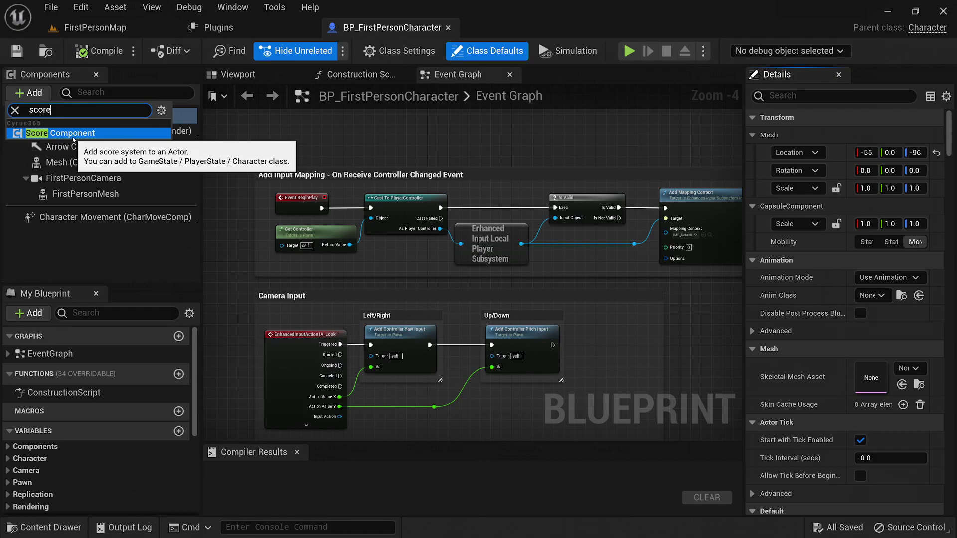
left_click(73, 139)
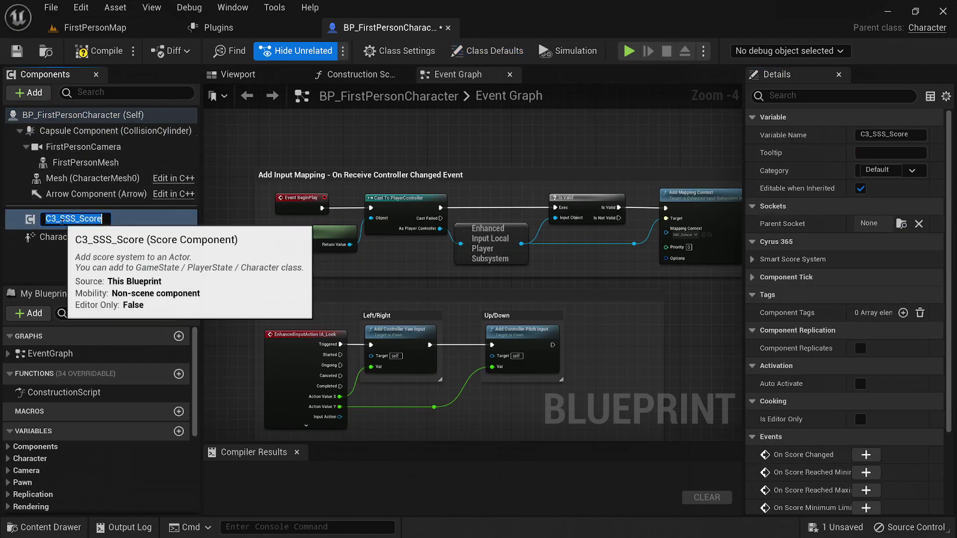
left_click(124, 218)
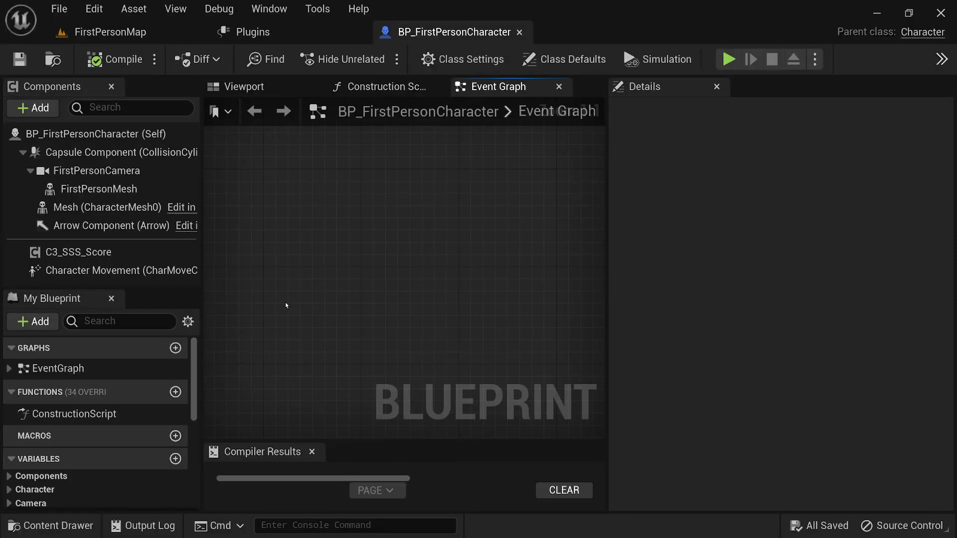
Select C3_SSS_Score and expand its Smart Score System > Score details to the minimum/maximum limits.
left_click(57, 255)
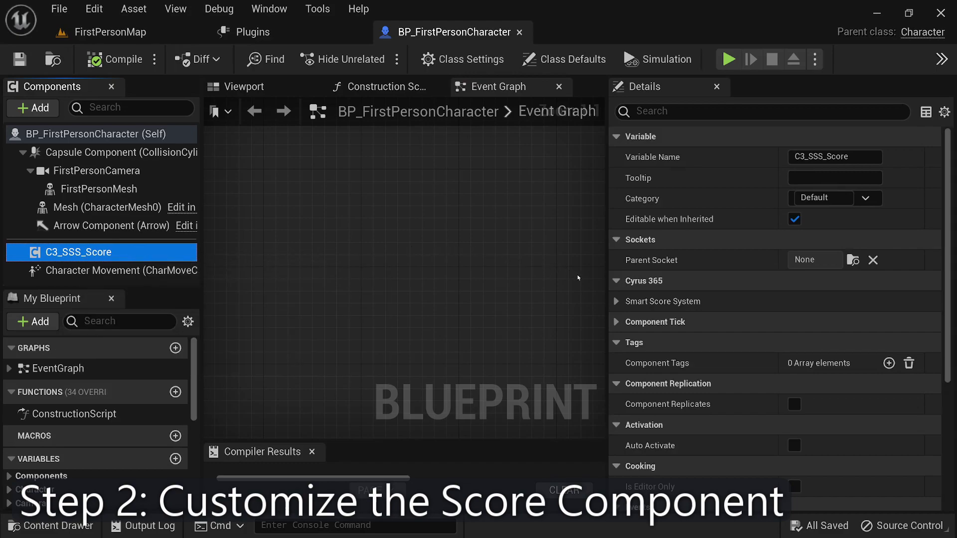
left_click(616, 302)
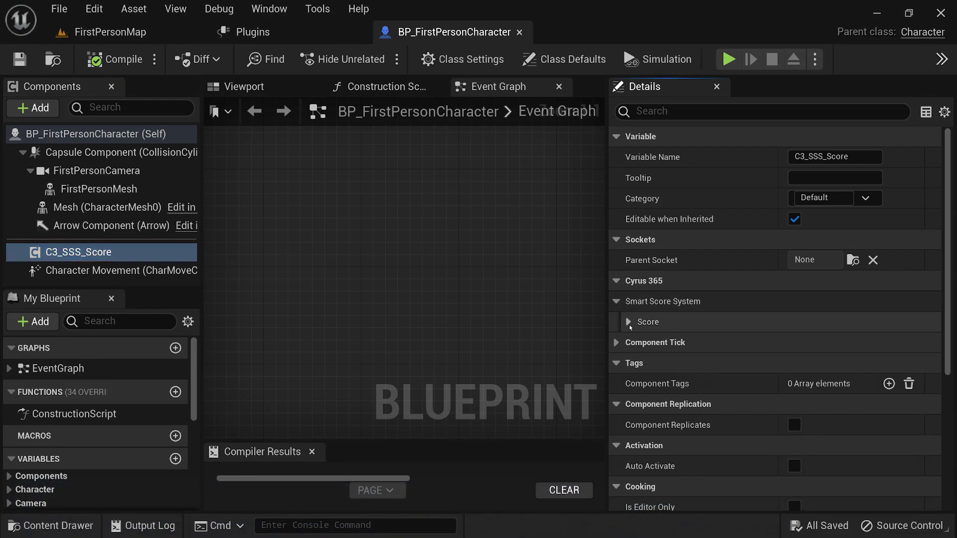
left_click(628, 322)
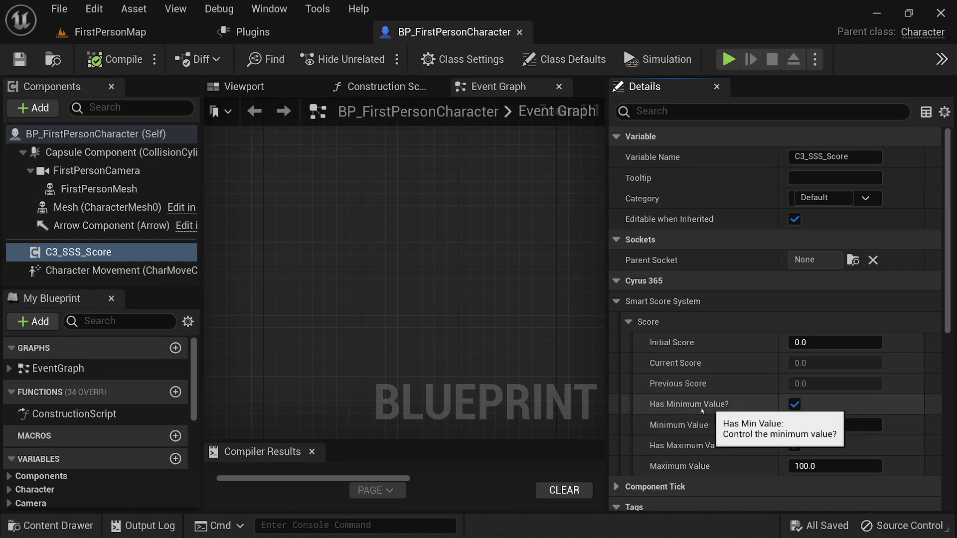
mouse_move(687, 432)
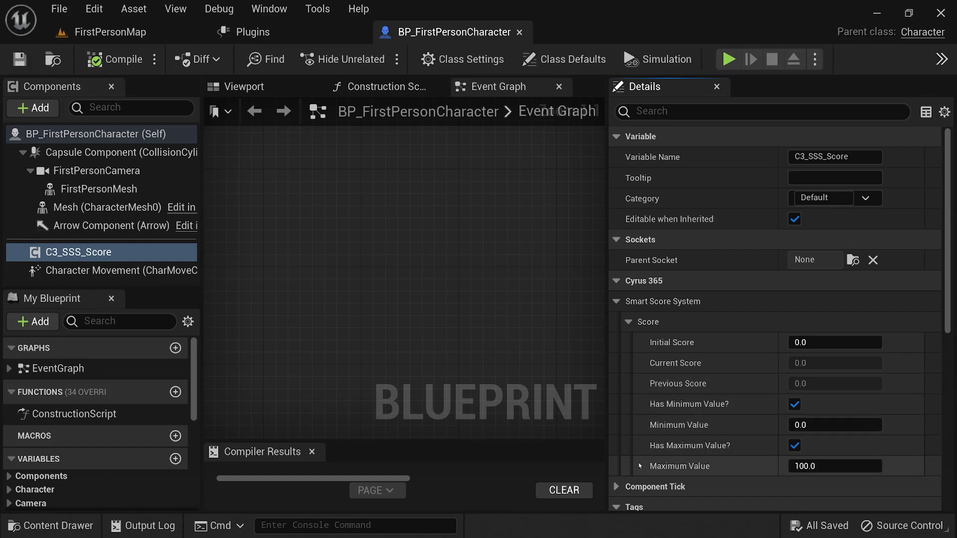
mouse_move(676, 468)
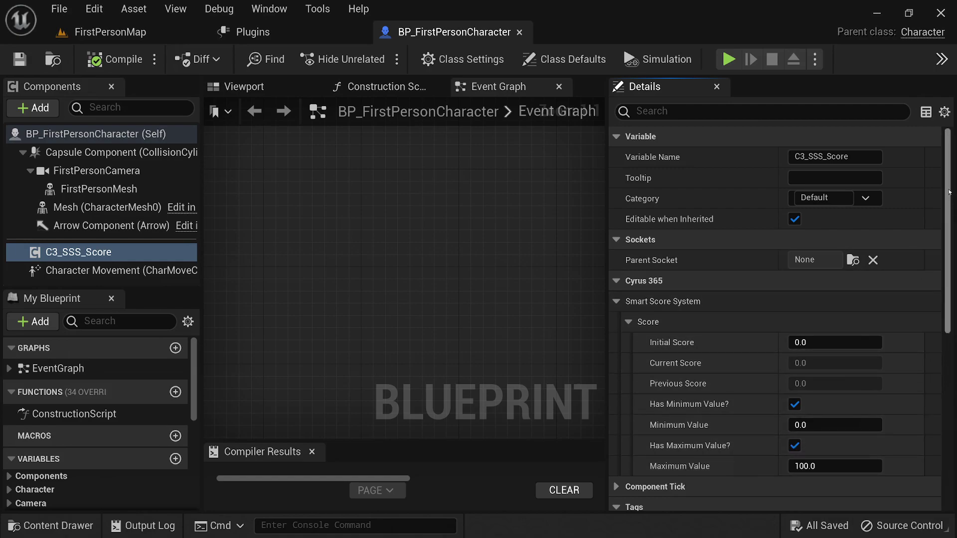
left_click_drag(948, 192, 934, 373)
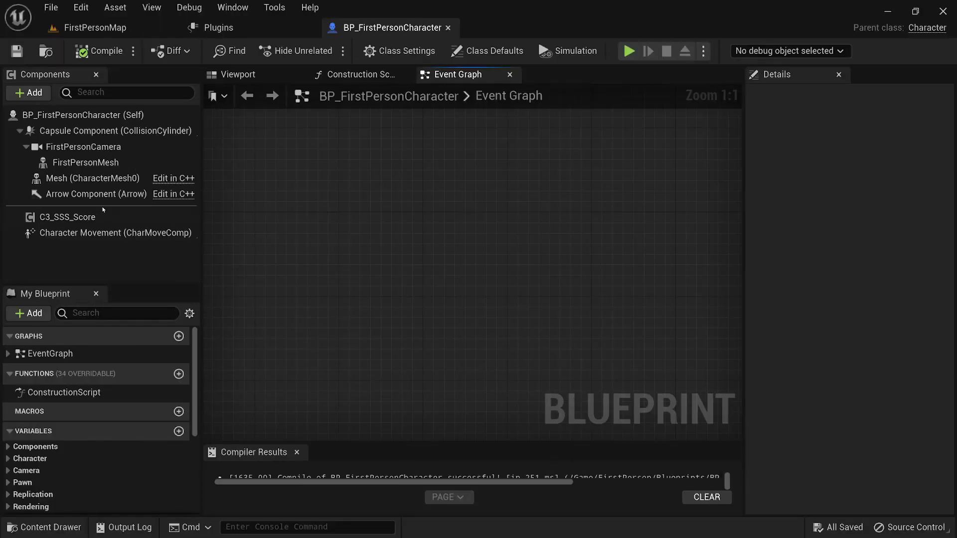
Place a C3 SSS Score reference in the Event Graph and wire an Add Score node to it.
left_click_drag(104, 211, 388, 193)
left_click(314, 278)
type("add score")
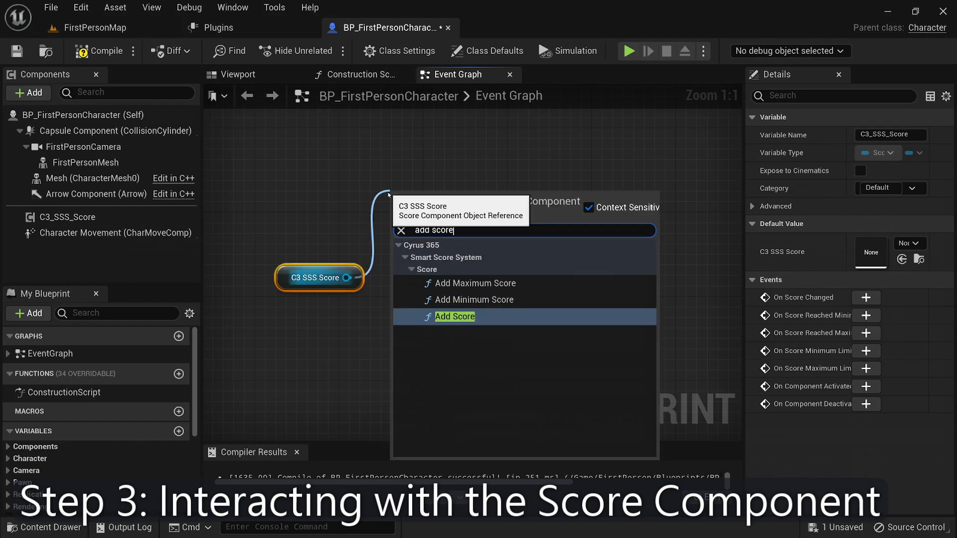
left_click(451, 317)
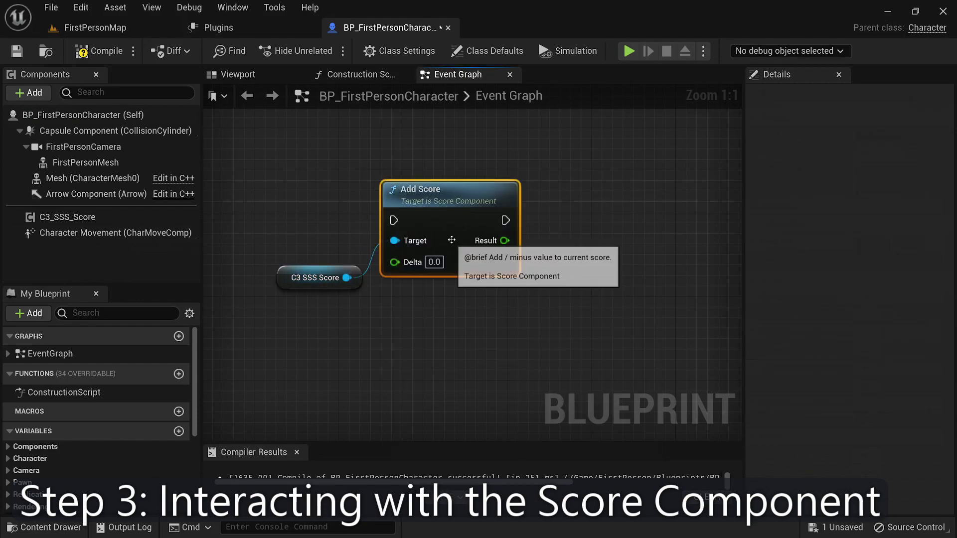
Add a Set Score node from the reference and position it under Add Score.
left_click_drag(346, 277, 414, 333)
type("set sc")
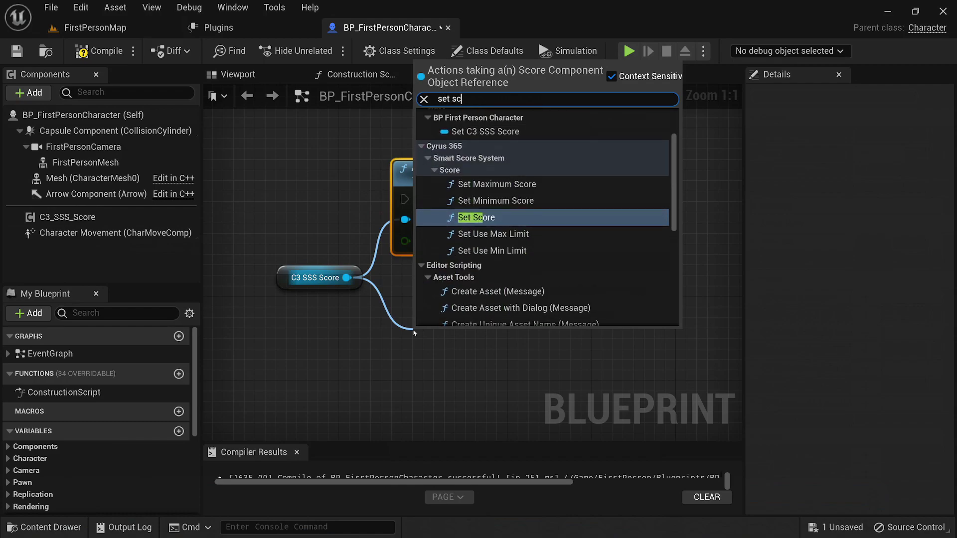
type("ore")
left_click(472, 219)
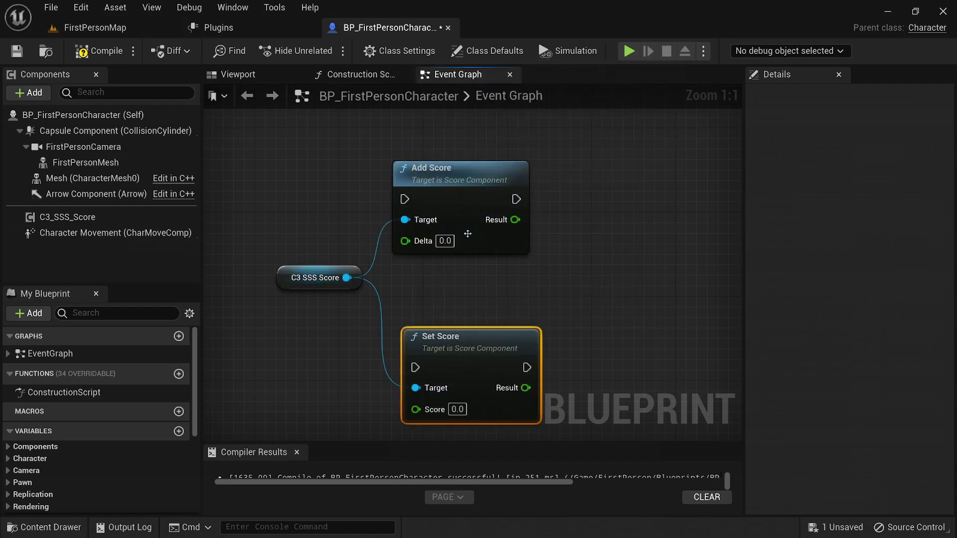
left_click_drag(439, 338, 428, 285)
Add Set Minimum Score and Set Maximum Score nodes from the reference, stacked below.
left_click_drag(347, 277, 576, 188)
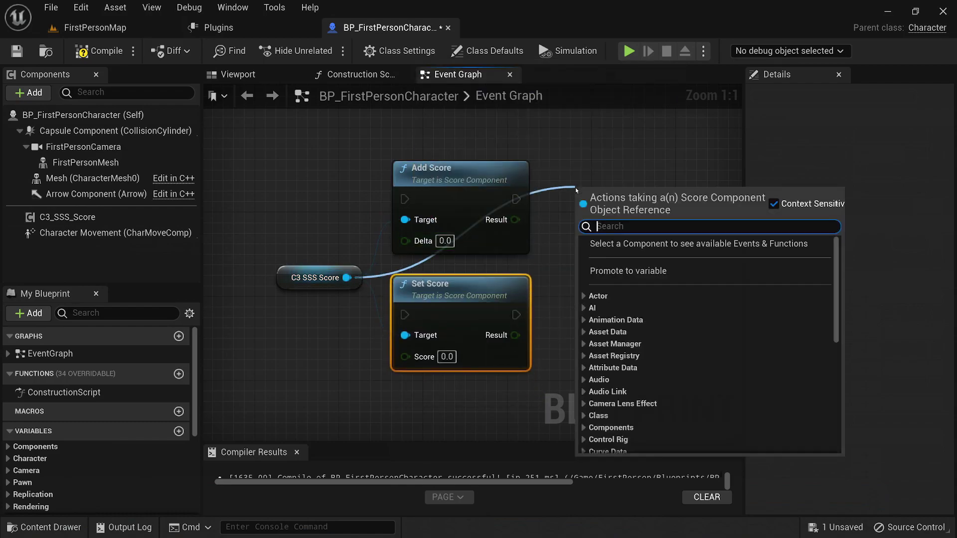
type("min")
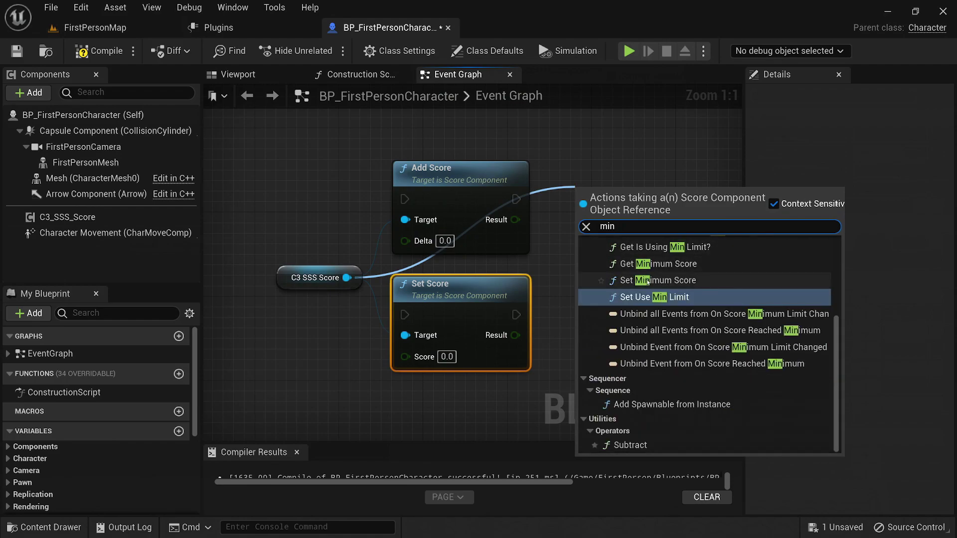
left_click(648, 280)
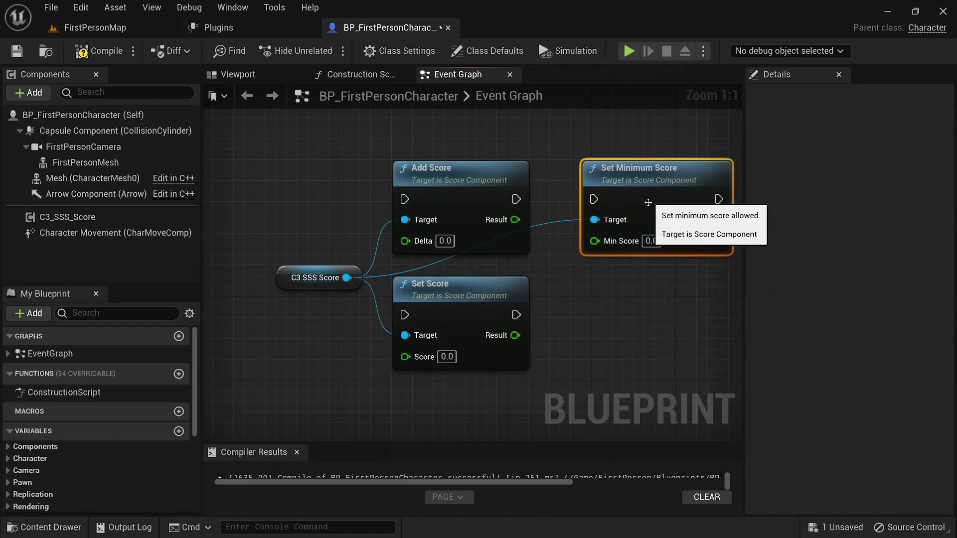
left_click_drag(346, 278, 604, 323)
type("set max")
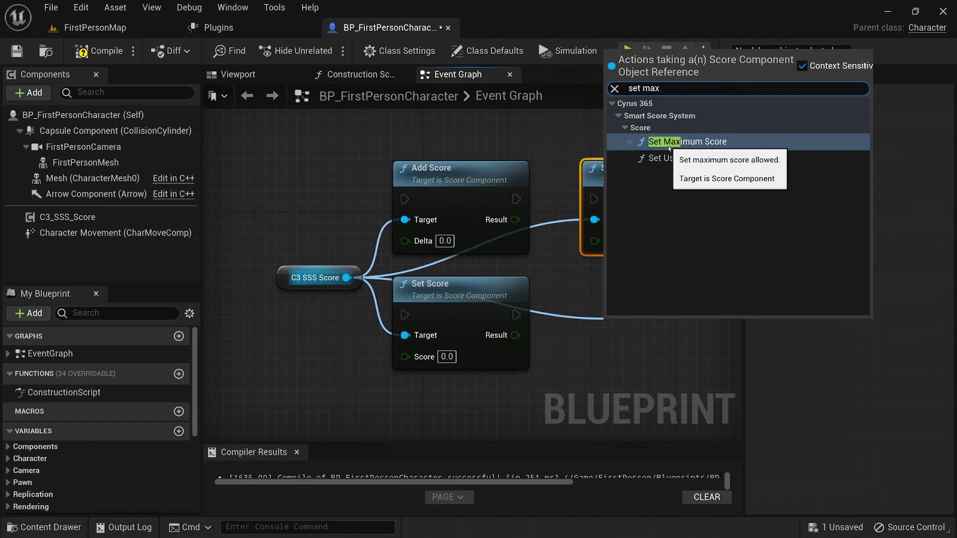
left_click(668, 147)
left_click_drag(609, 347, 598, 324)
left_click(644, 308)
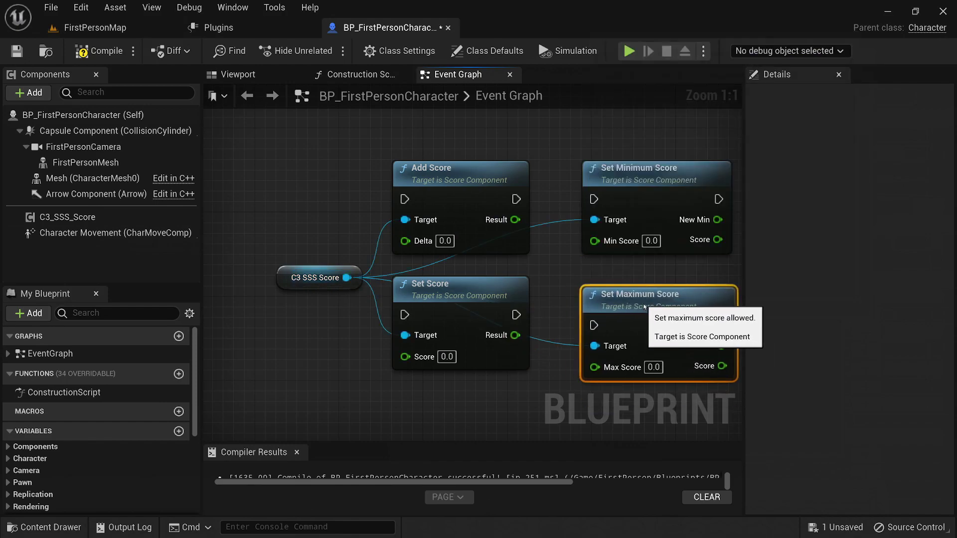
right_click_drag(644, 308, 573, 311)
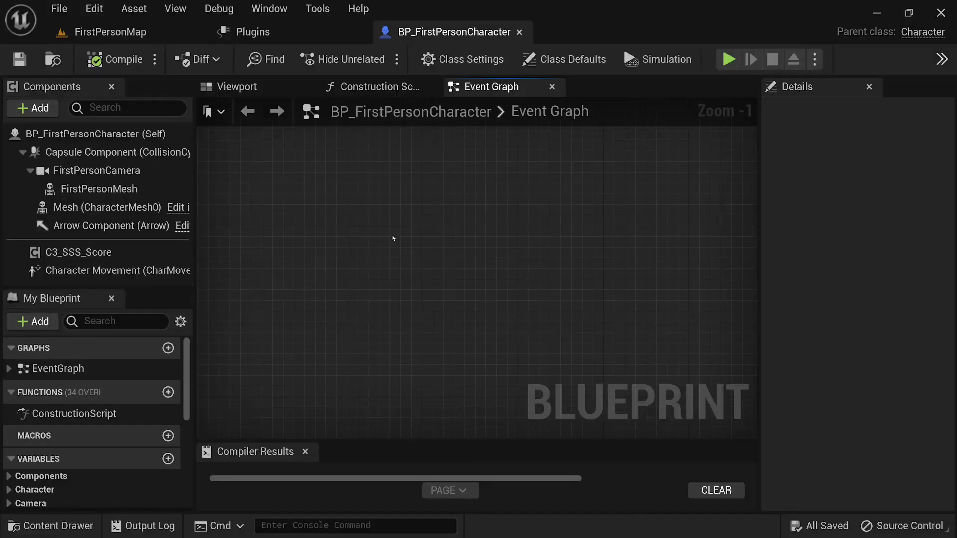
Drop a C3 SSS Score reference into the Event Graph and list its 'sss' Smart Score System functions.
left_click(60, 254)
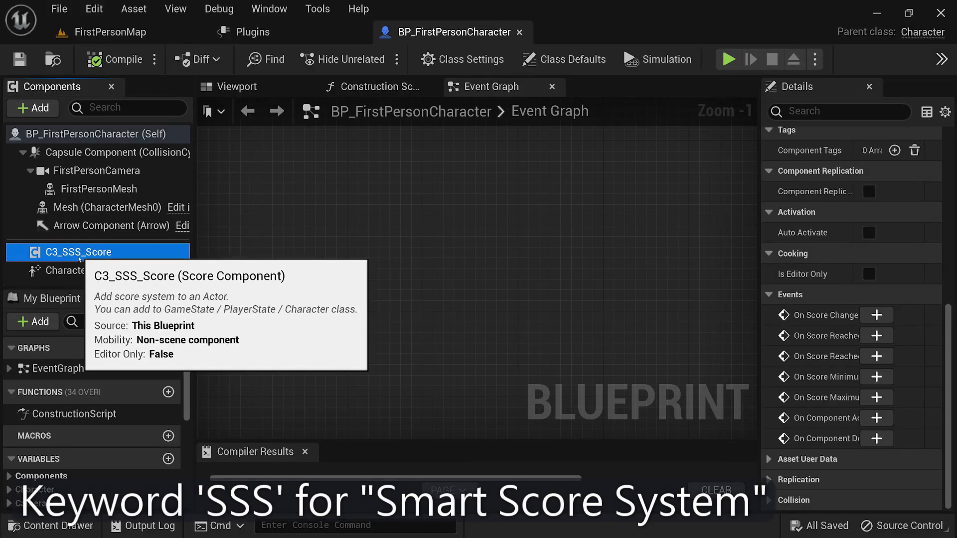
left_click_drag(60, 257, 310, 273)
left_click_drag(360, 299, 360, 300)
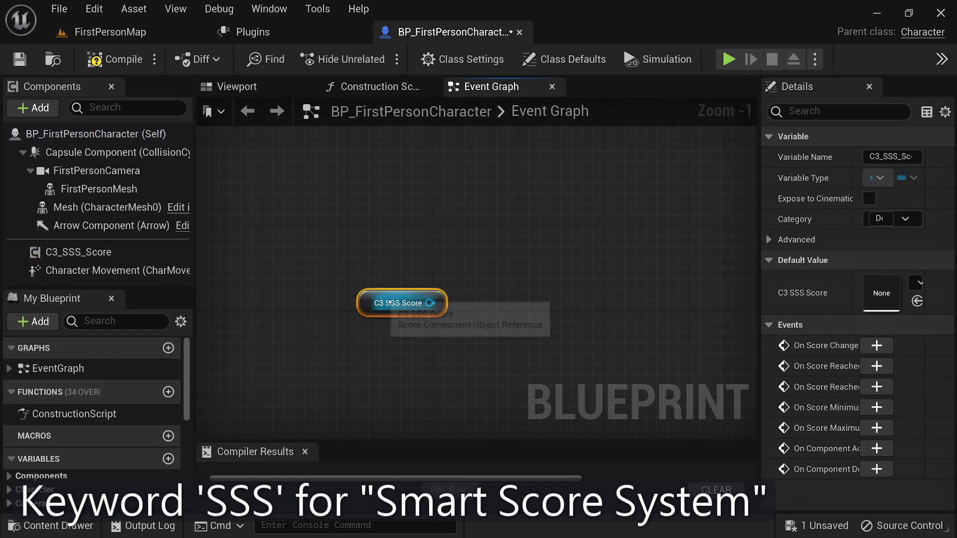
left_click_drag(429, 302, 480, 231)
type("sss")
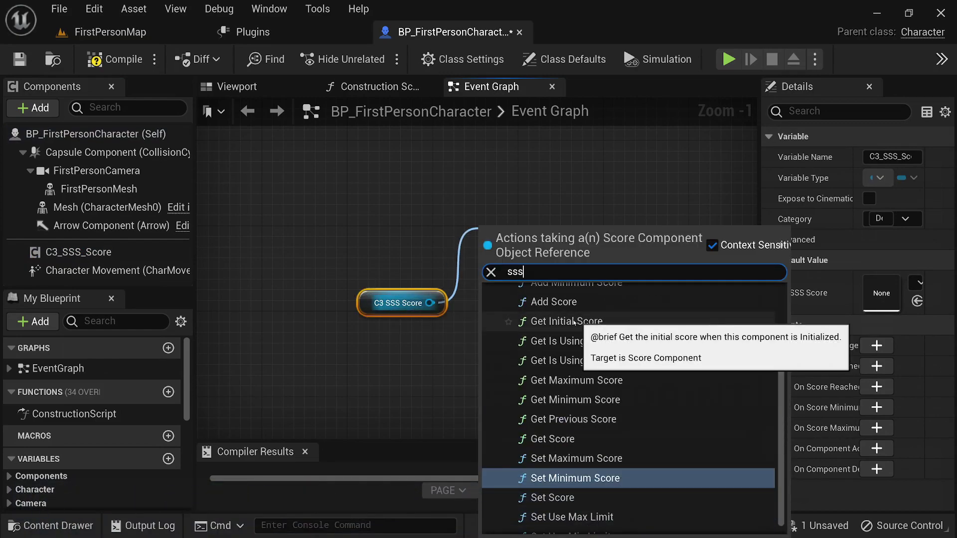
scroll(567, 322, "up", 3)
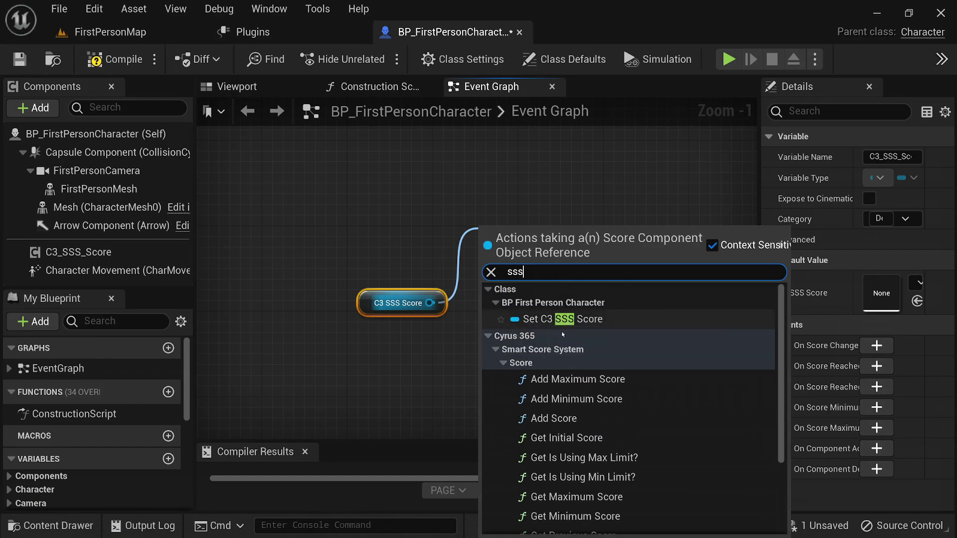
scroll(563, 335, "down", 1)
left_click_drag(783, 319, 789, 392)
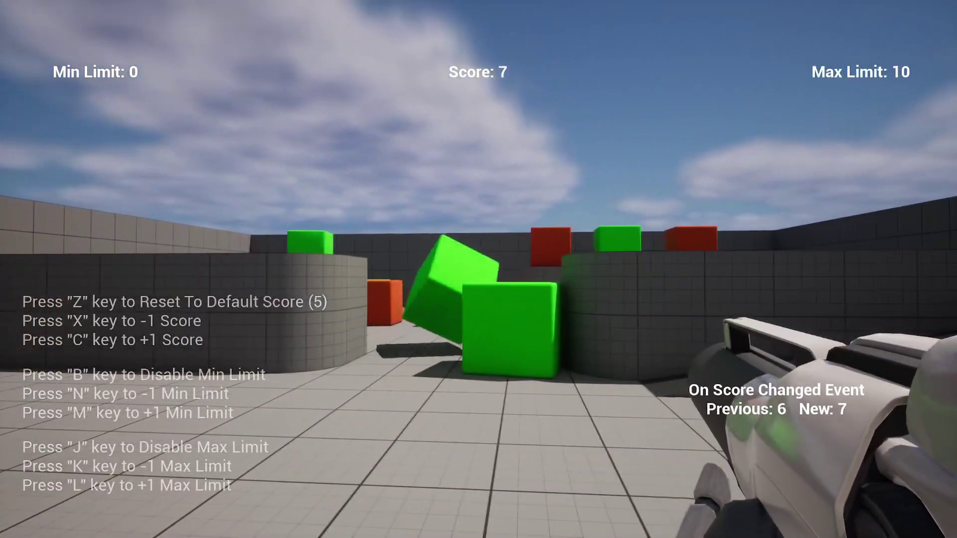
In the running game, raise and lower the score with C and X until it reads 3.
key("c")
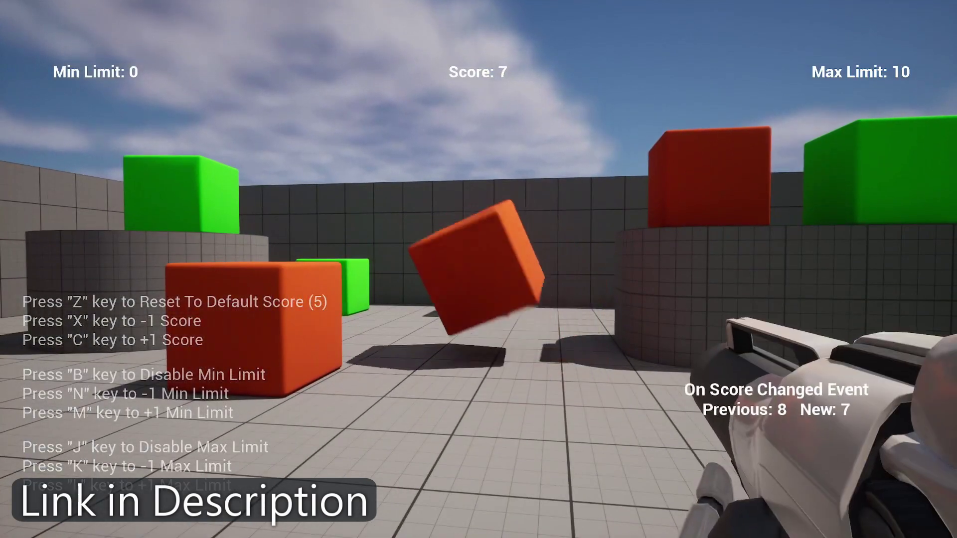
key("x")
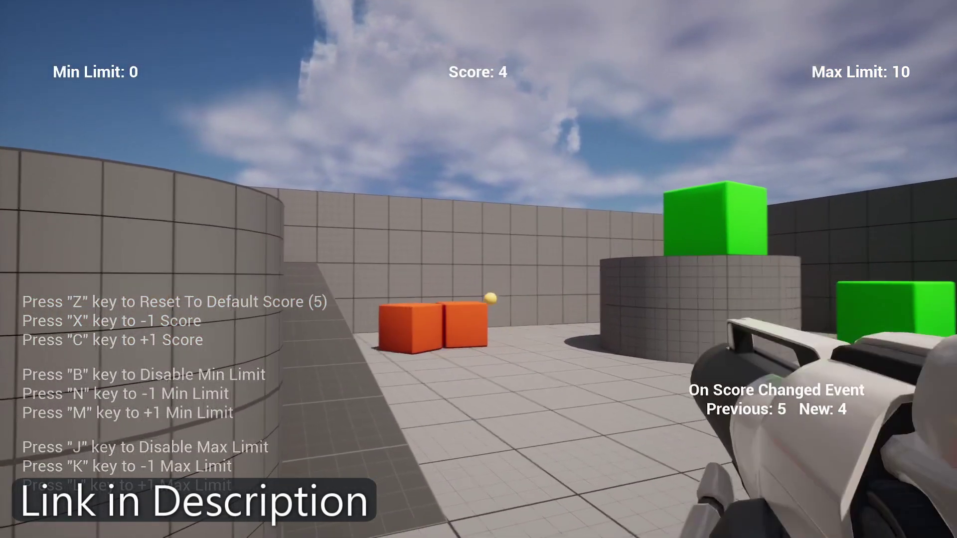
key("x")
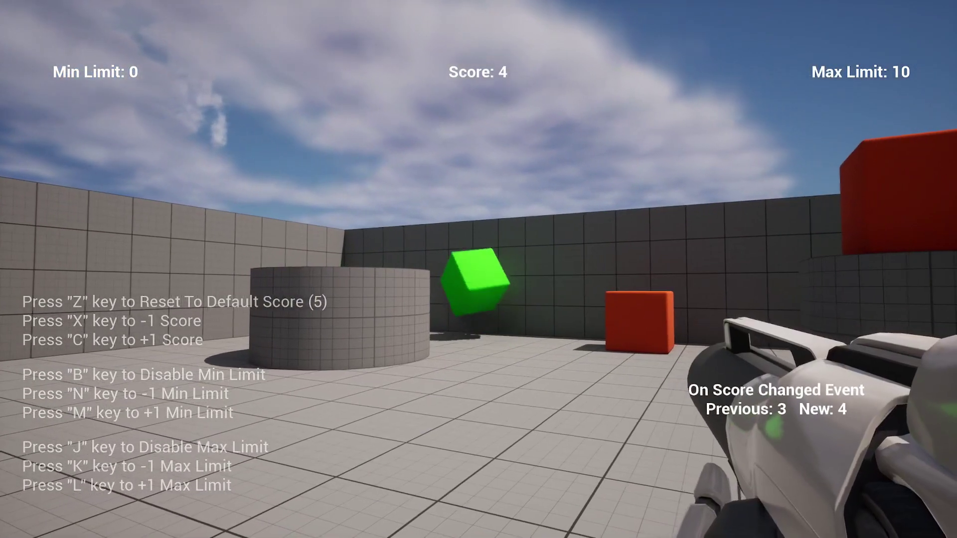
key("x")
key("x")
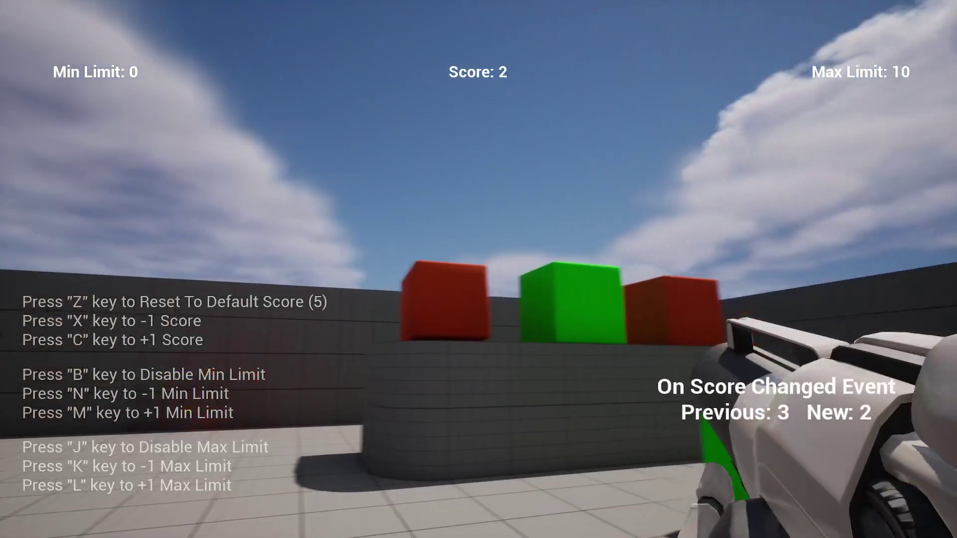
key("c")
key("x")
key("c")
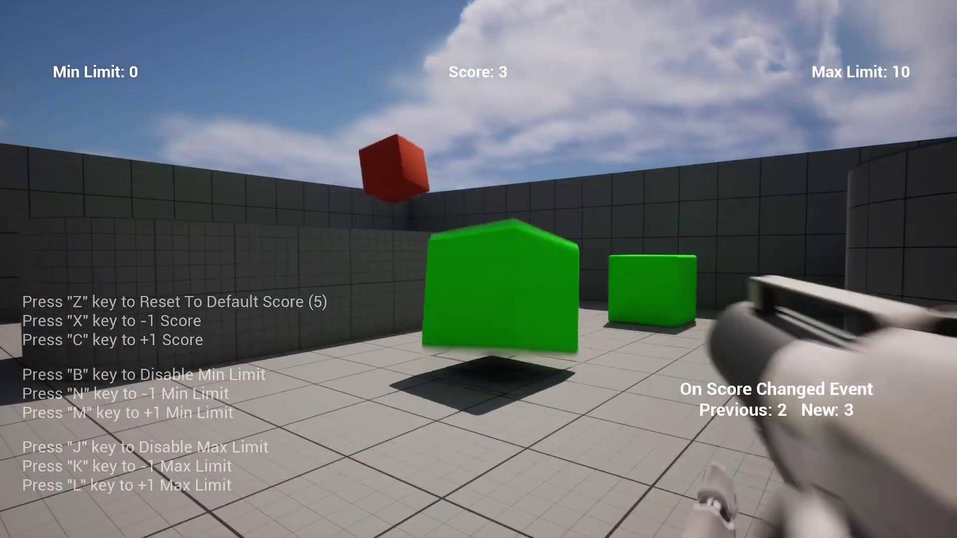